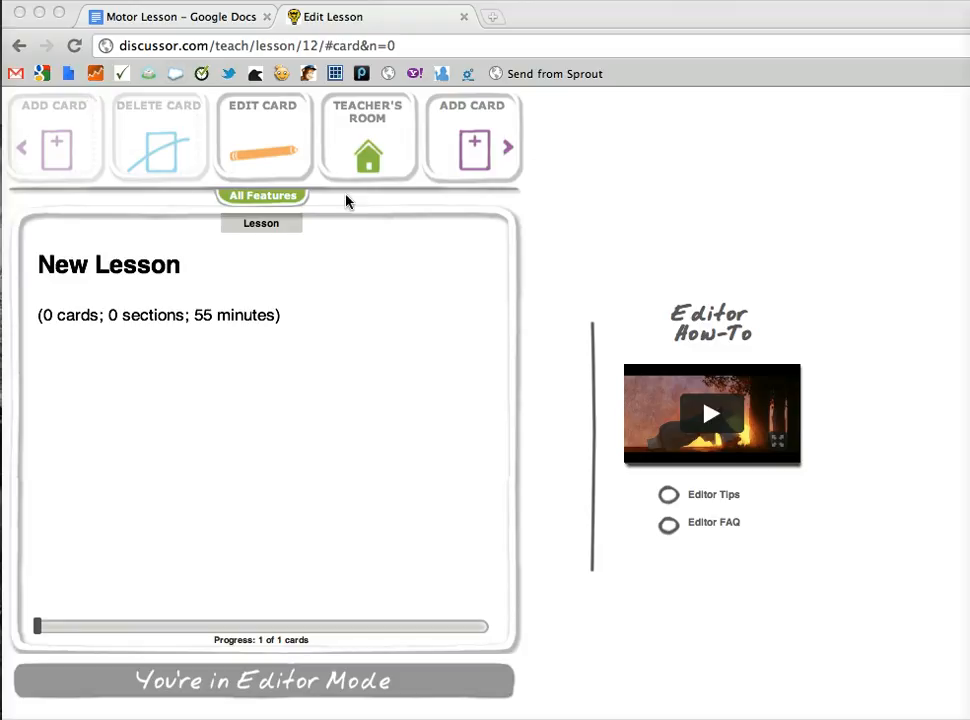
- Expand the full set of editor features to view them, and hide them again
left_click(268, 203)
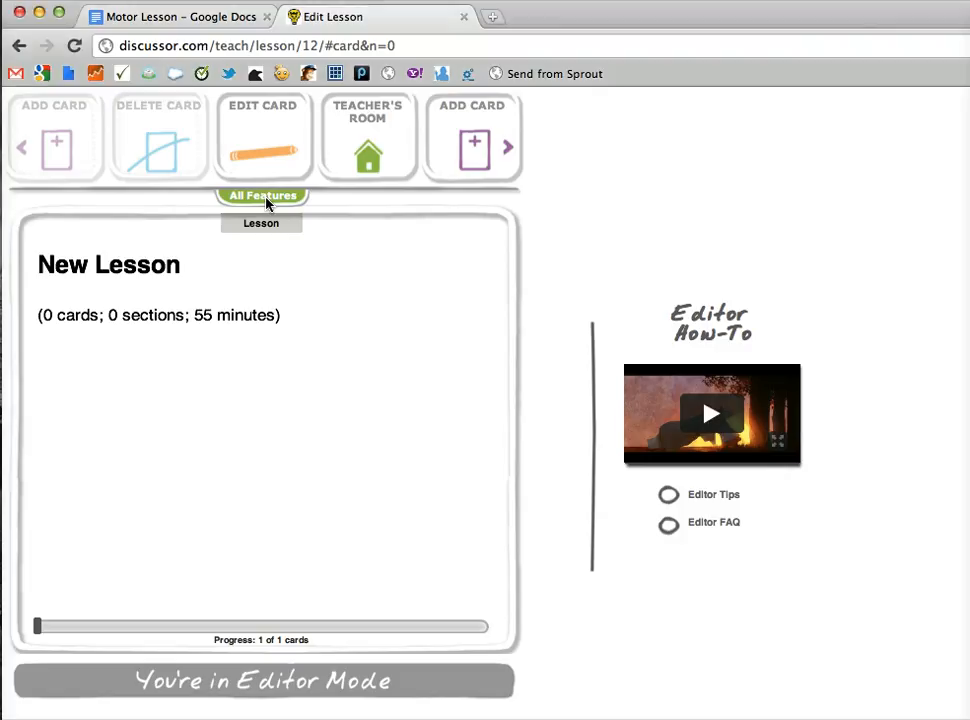
left_click(268, 203)
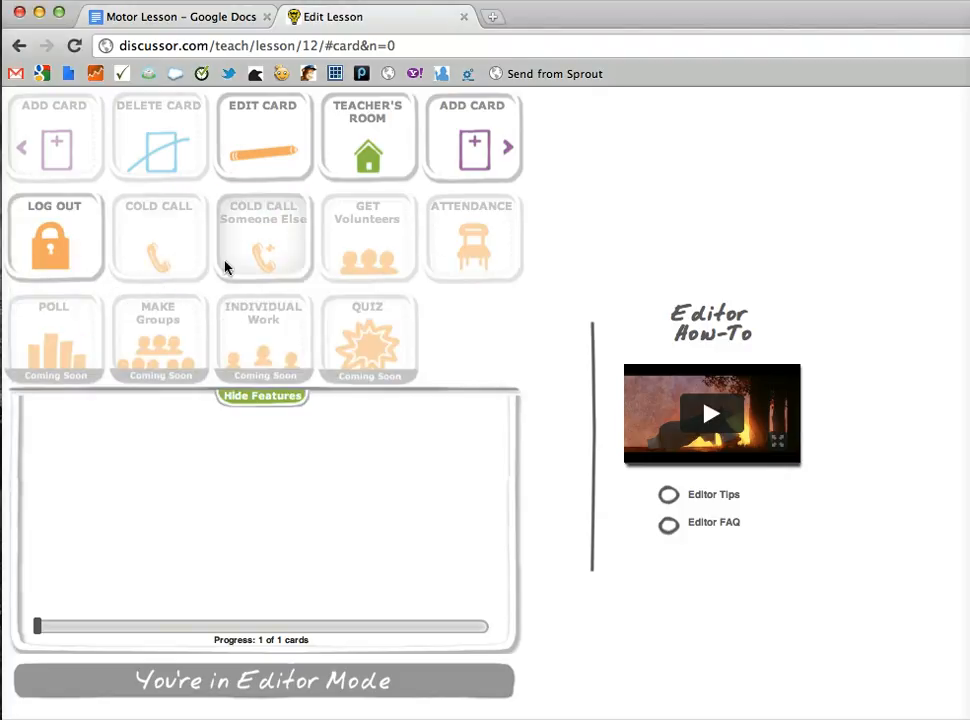
left_click(268, 397)
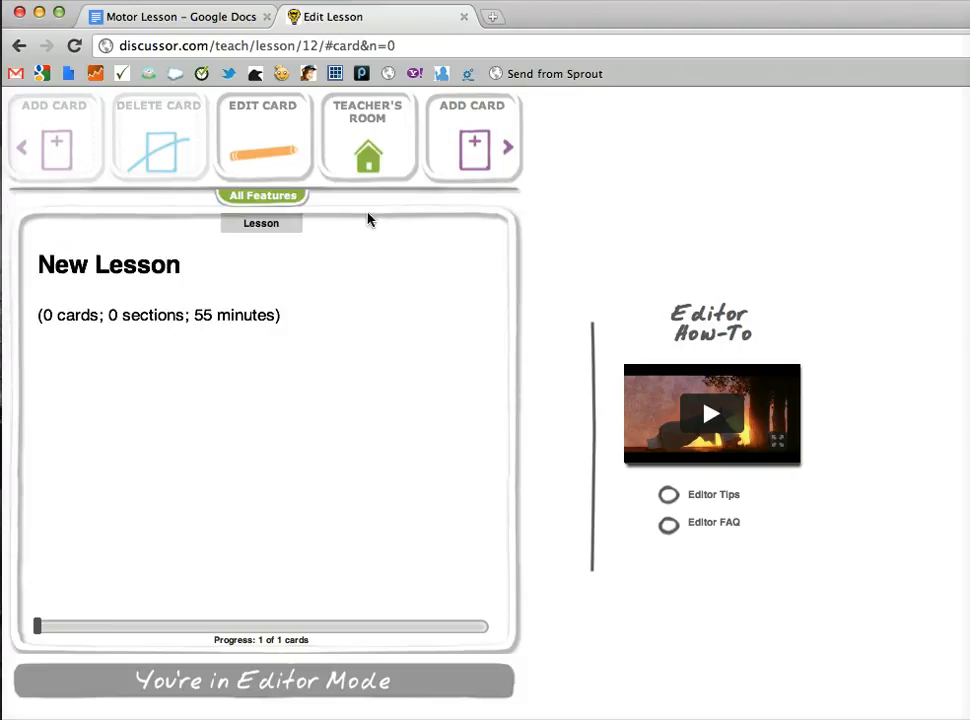
- Edit the lesson card, setting the lesson title to "Motor" and the duration to 50 minutes
left_click(283, 148)
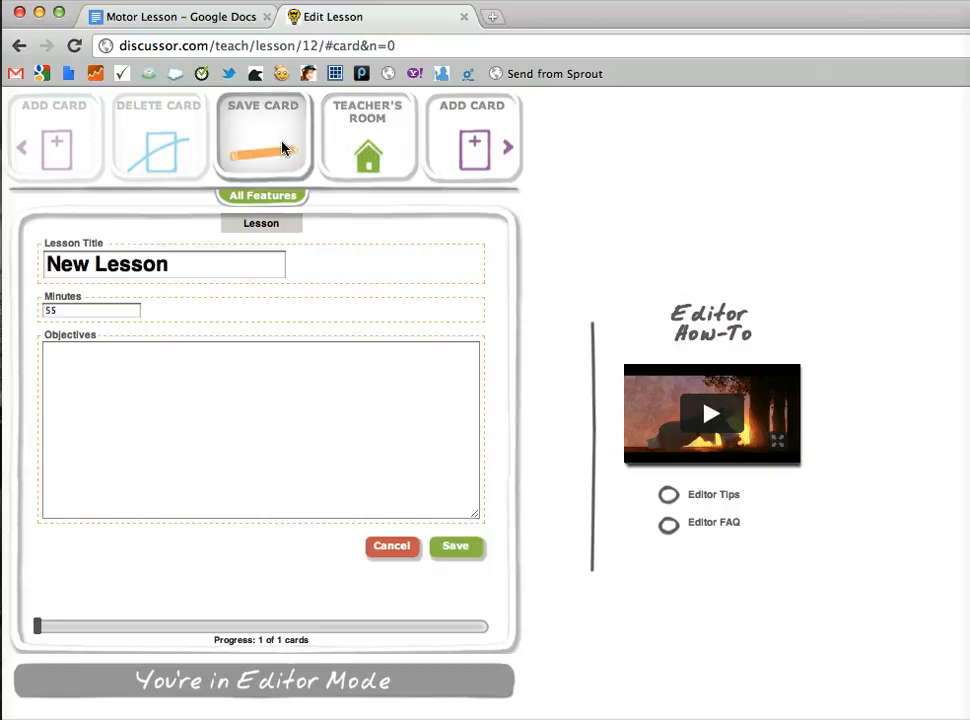
triple_click(204, 270)
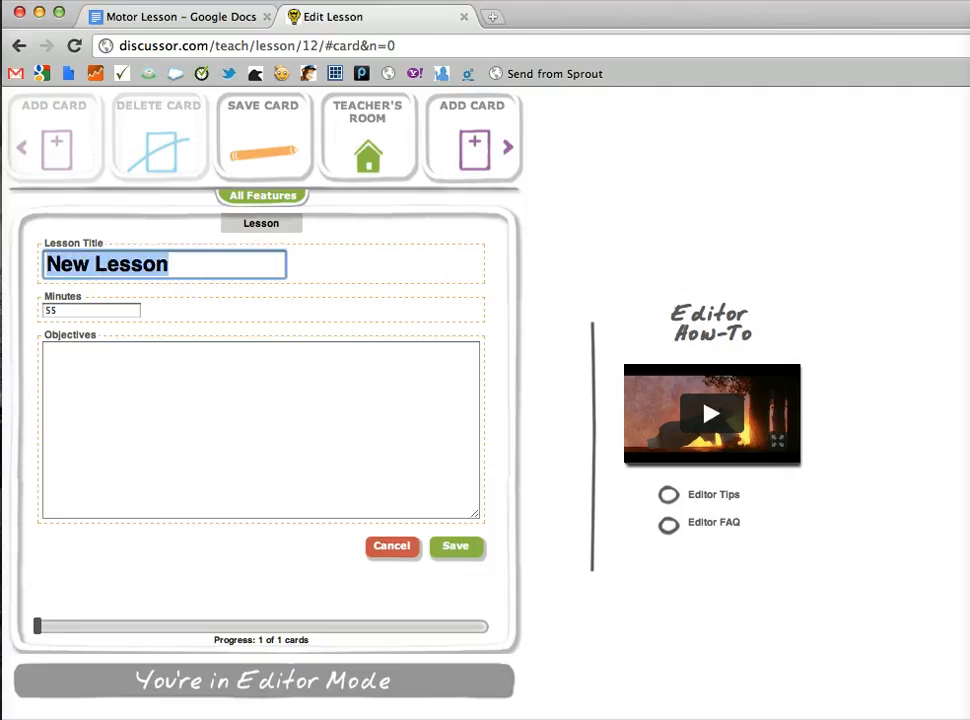
type("Mo")
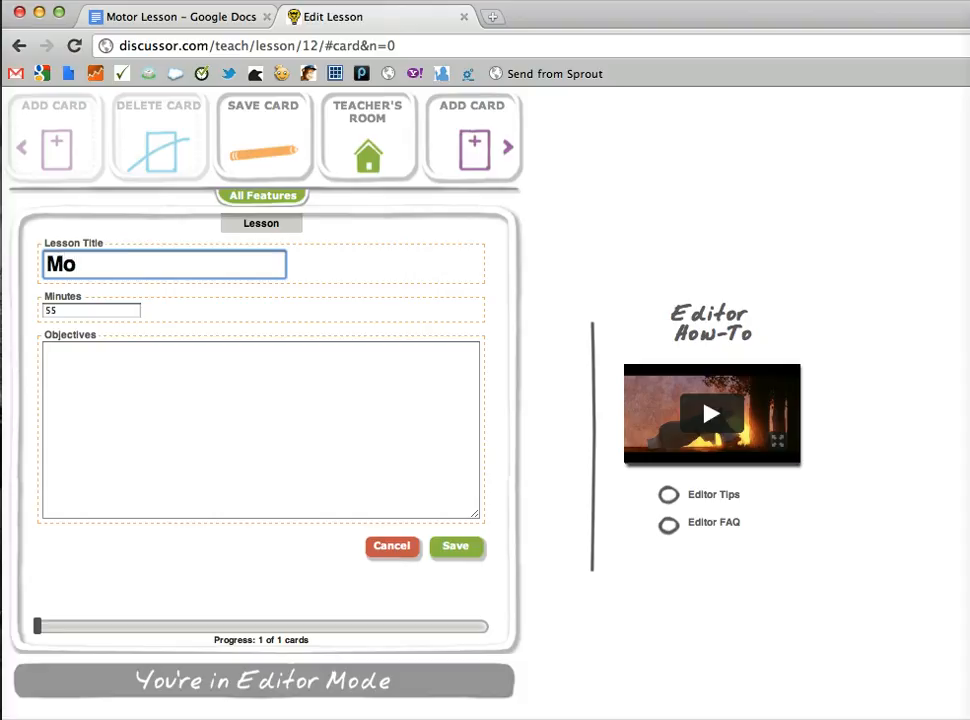
type("tor")
key("Tab")
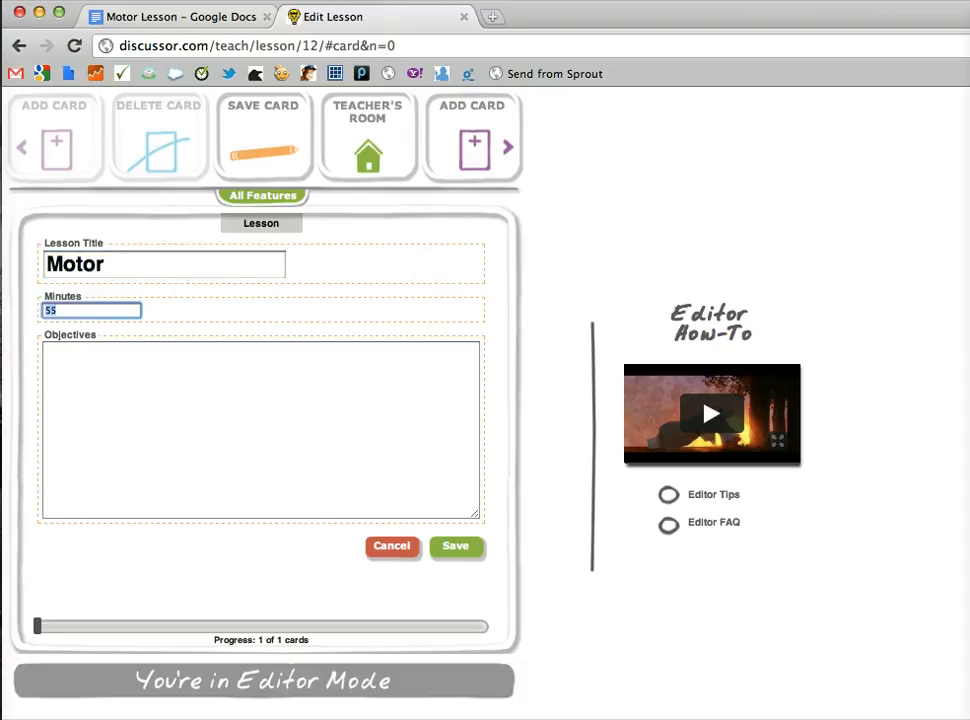
type("50")
- Enter the objective "- I want my students to understand motors" and save the lesson card
key("Tab")
type("- ")
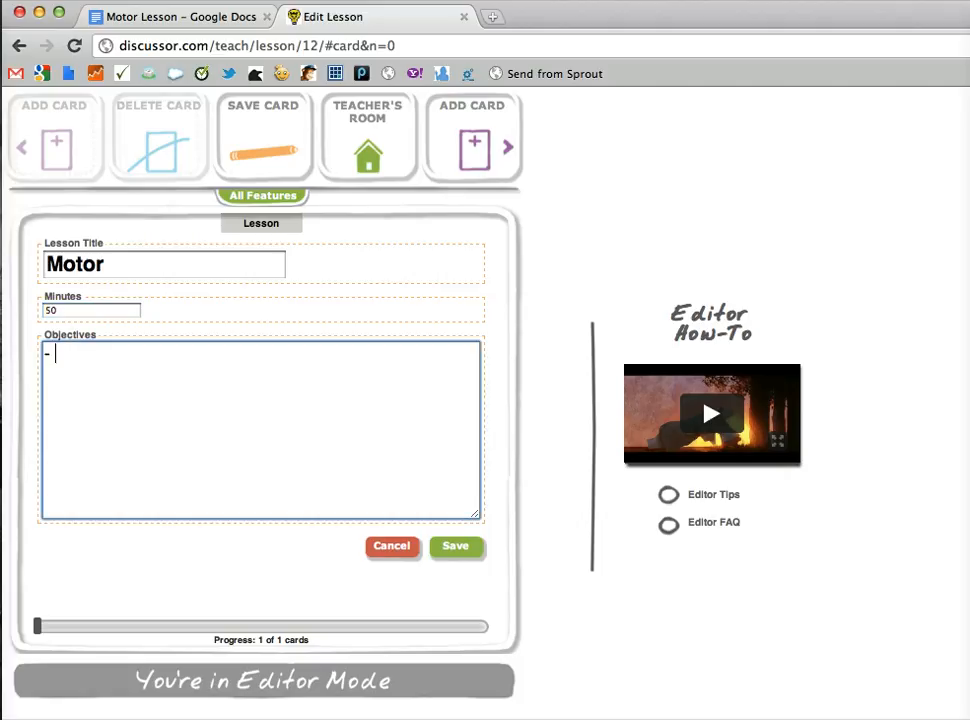
type("I want my")
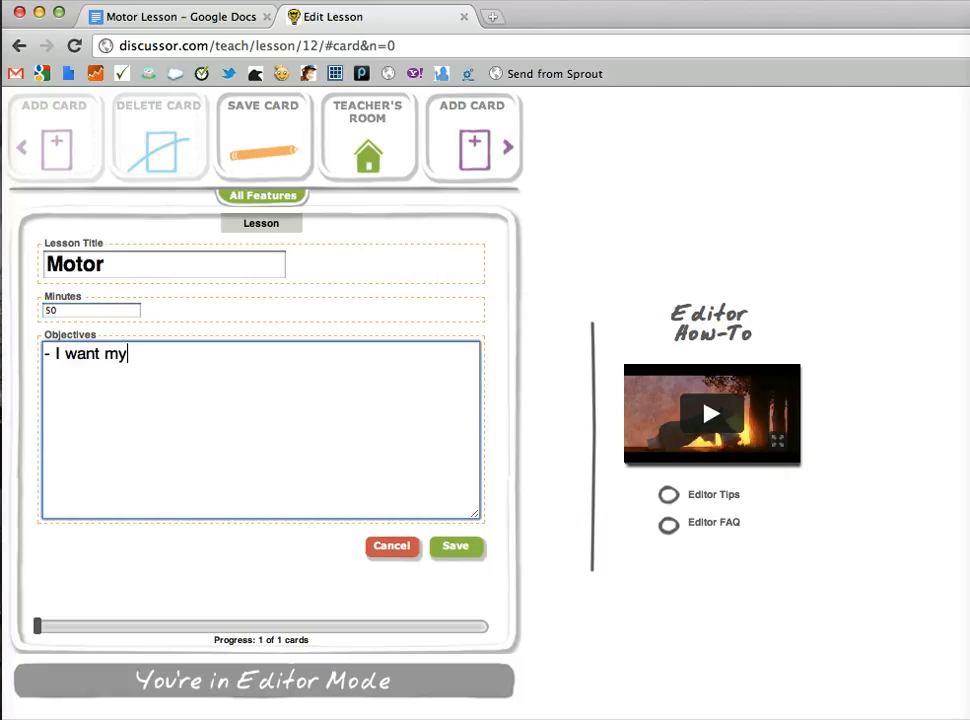
type(" students to und")
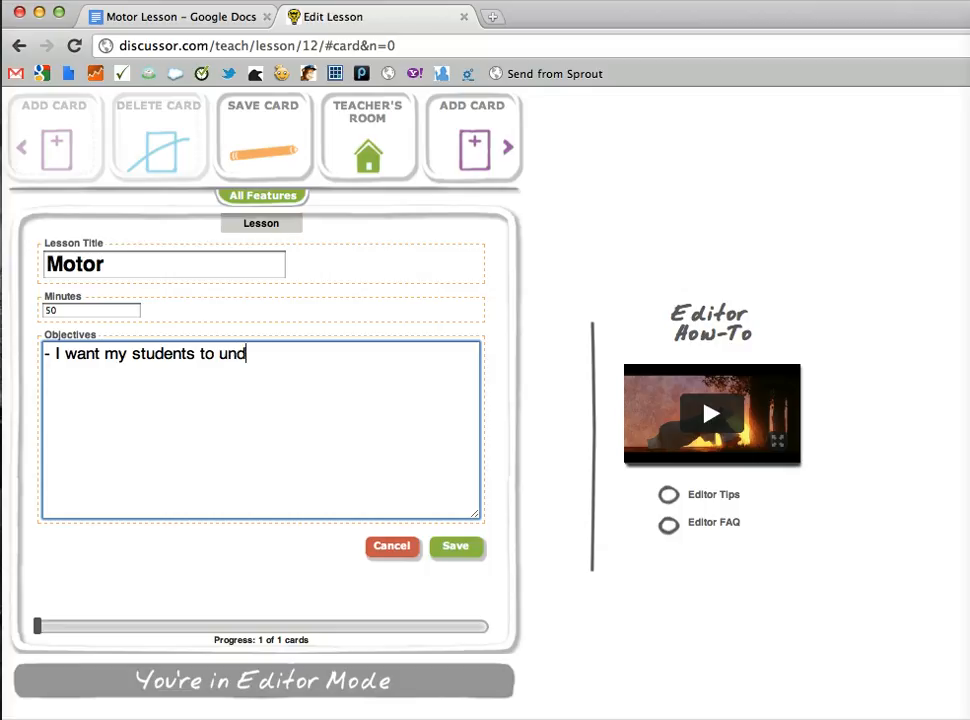
type("erstand motors")
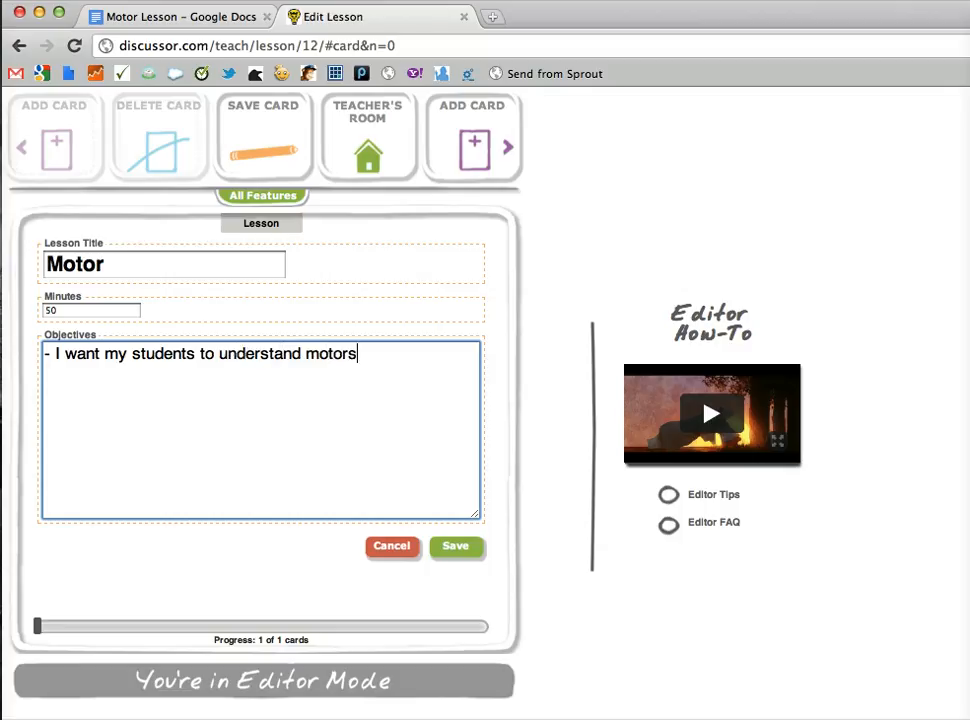
left_click(449, 551)
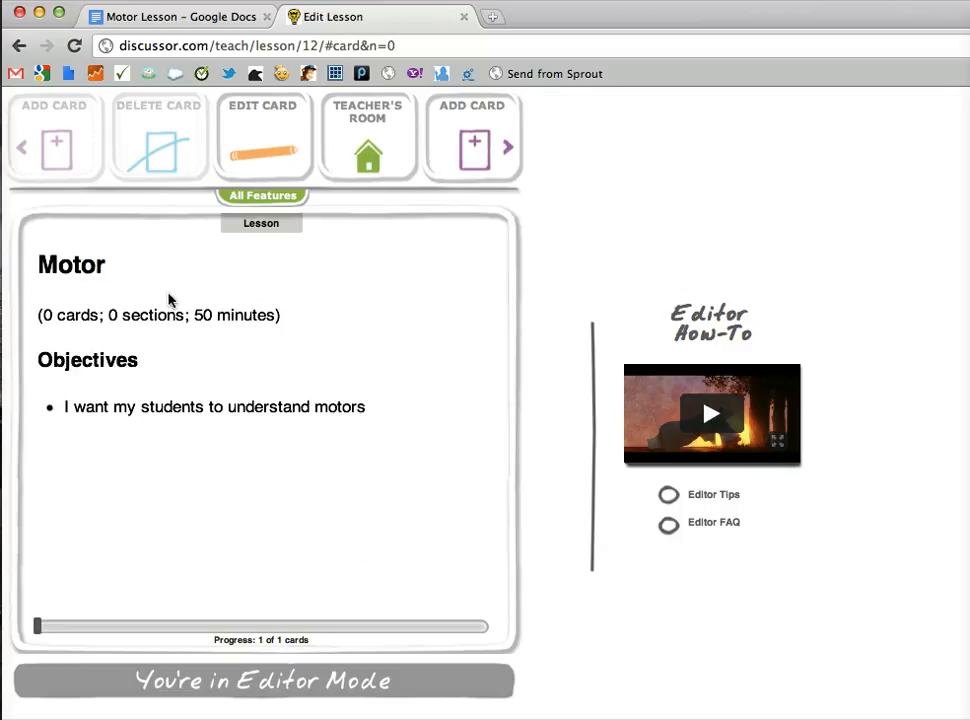
- Add a card after the lesson card and set its type to Section
left_click(455, 162)
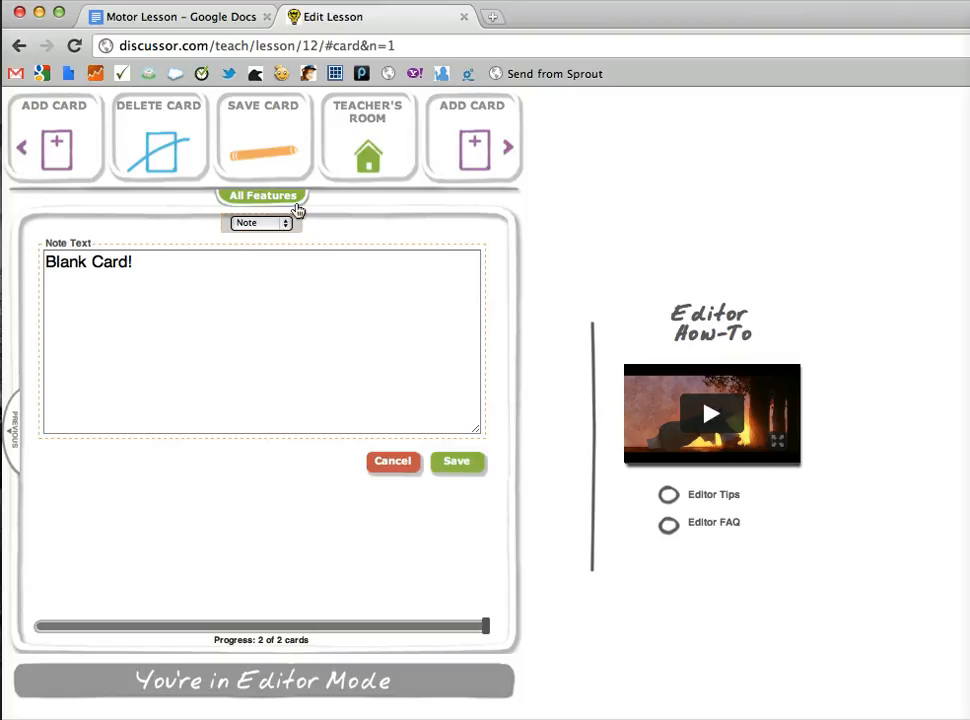
left_click(248, 225)
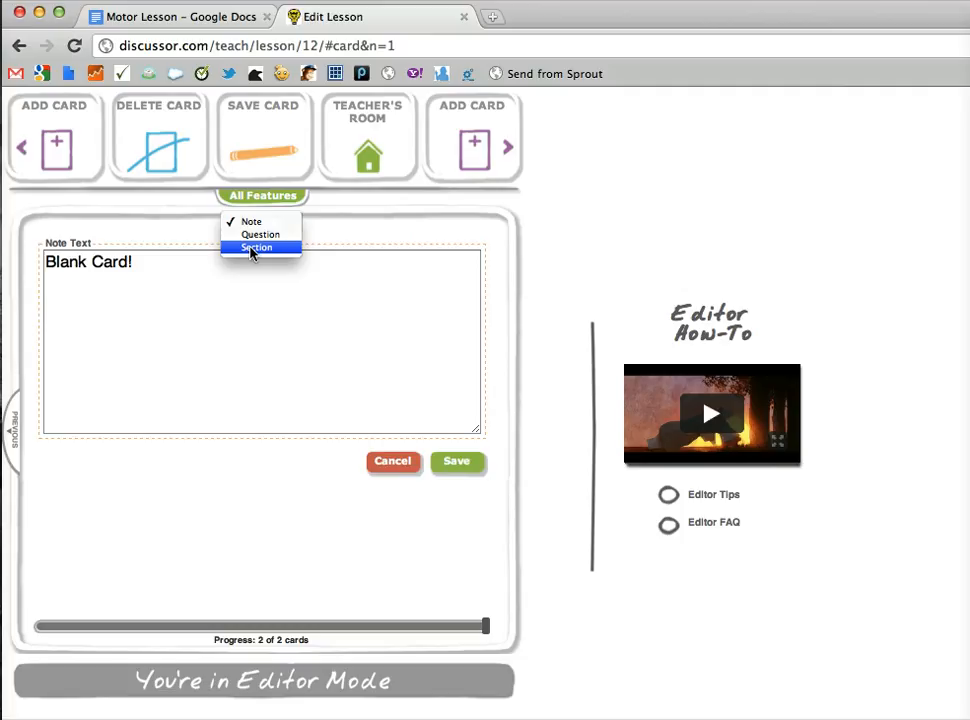
left_click(250, 248)
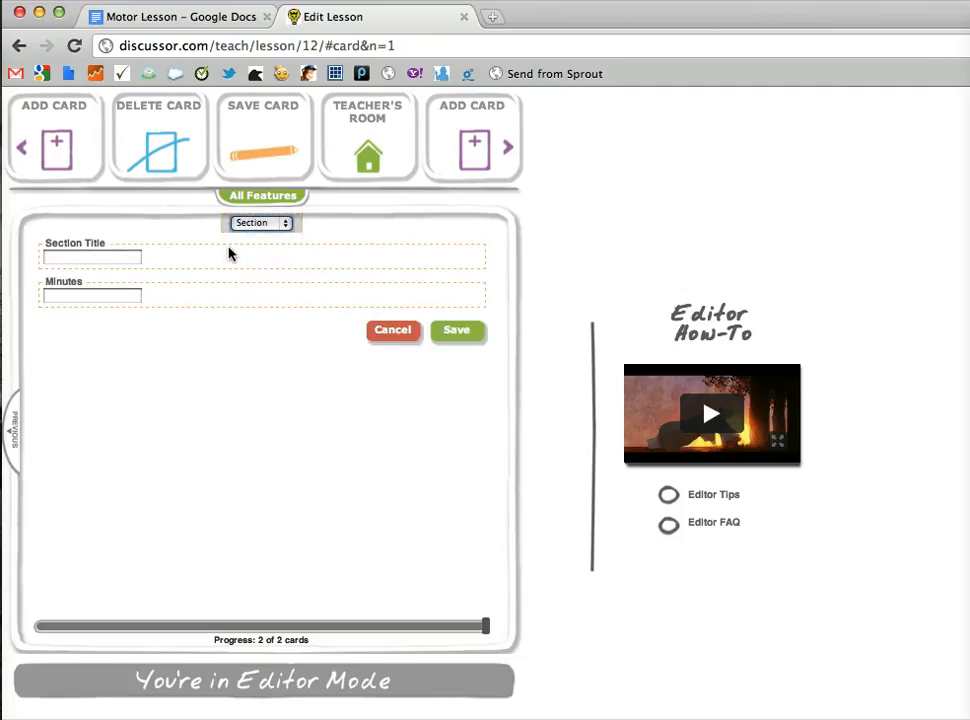
- Title the section "Introduce the students to motors", set it to 10 minutes, and save the card
left_click(132, 258)
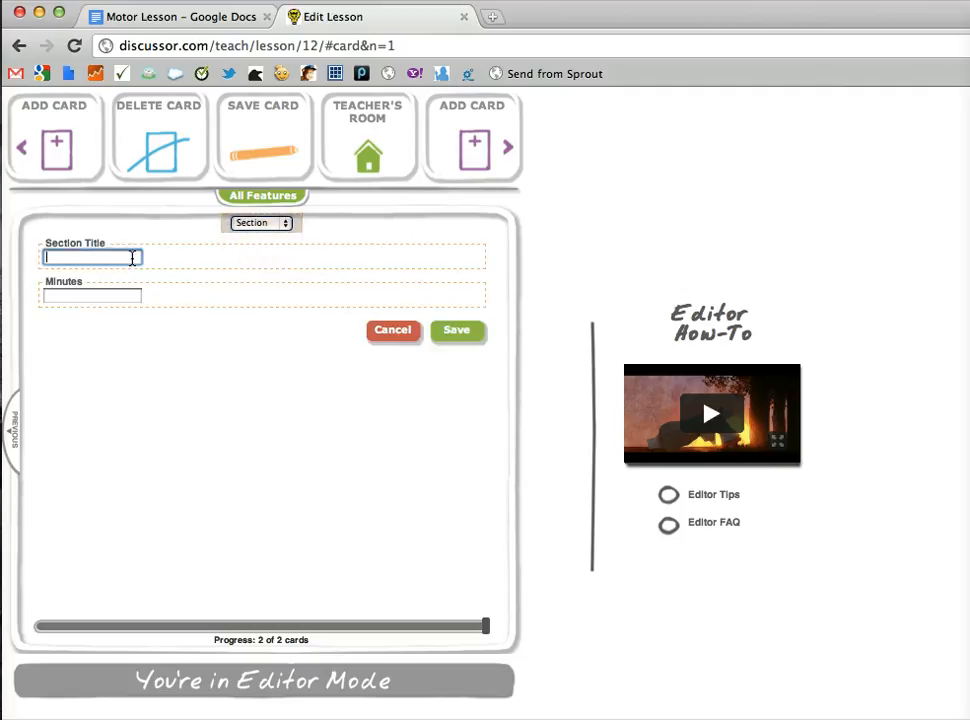
type("In")
type("troduce t")
type("he students t")
type("o motors")
left_click(65, 295)
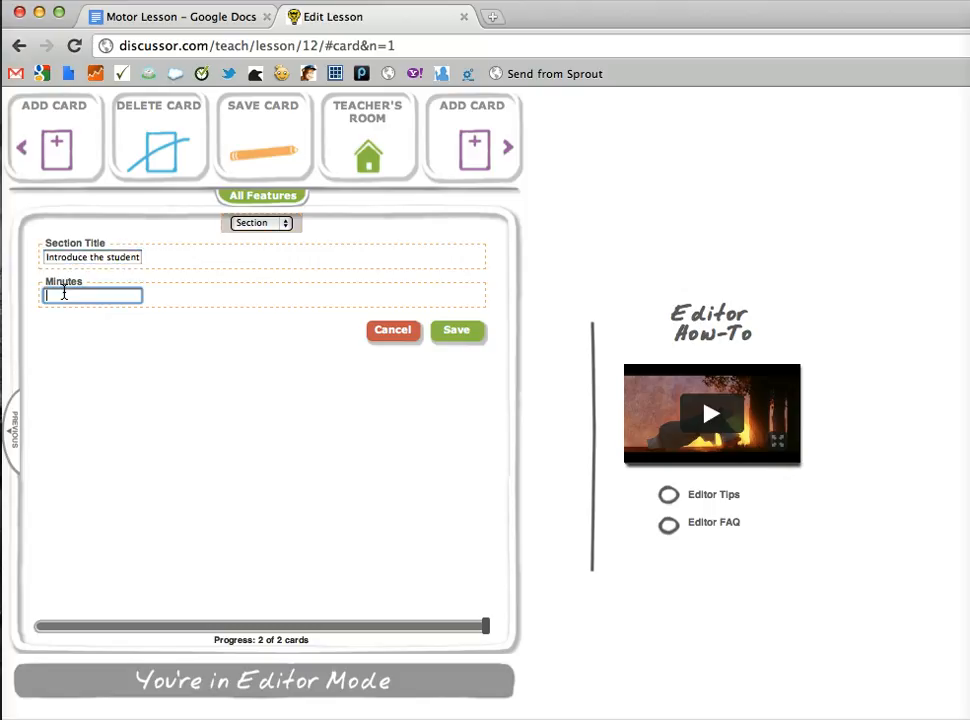
type("10")
left_click(455, 331)
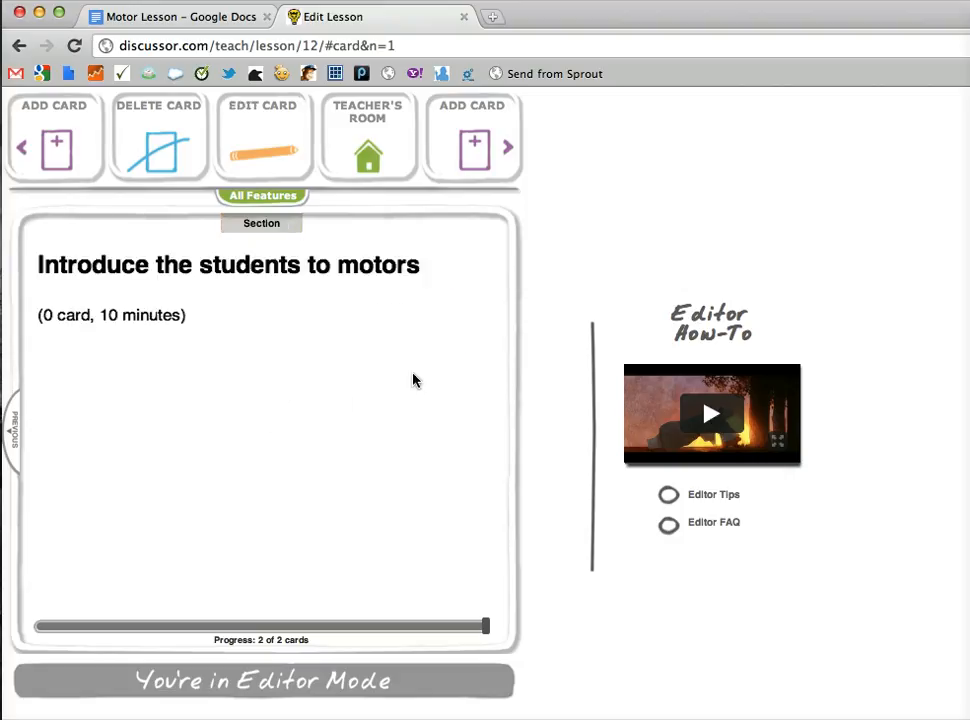
- Add a Note card after the section card and clear its placeholder text
left_click(488, 160)
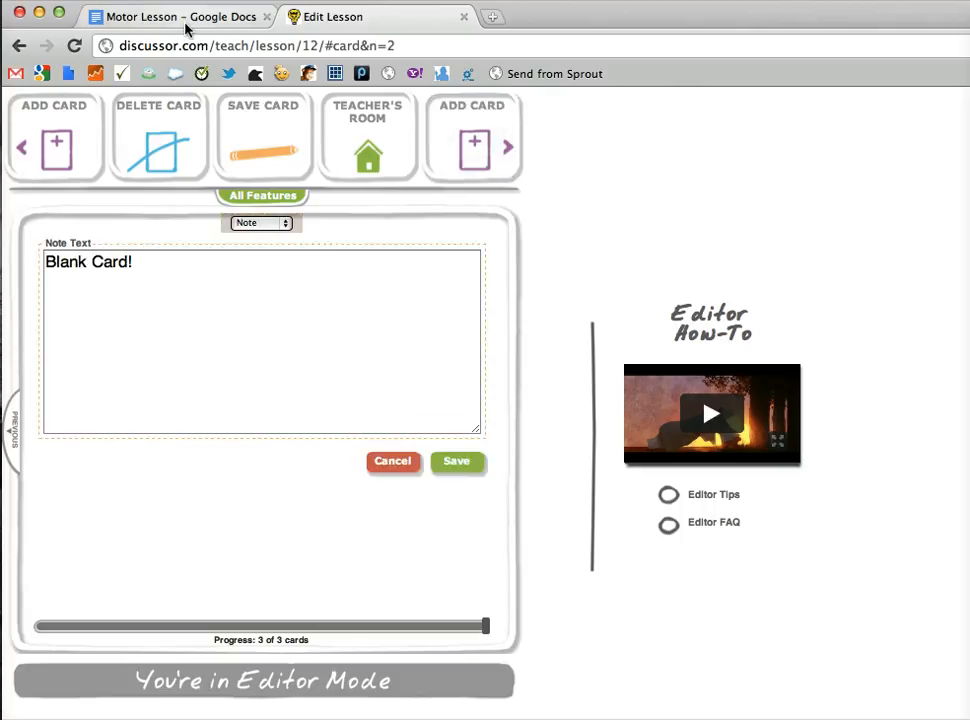
left_click(171, 277)
key("super+a")
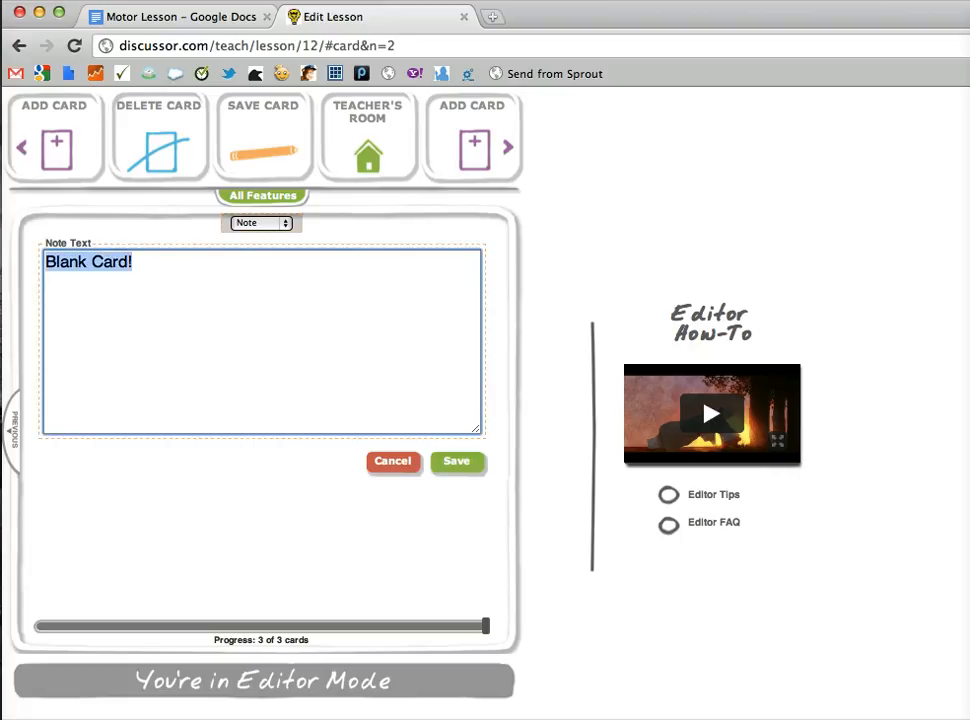
key("BackSpace")
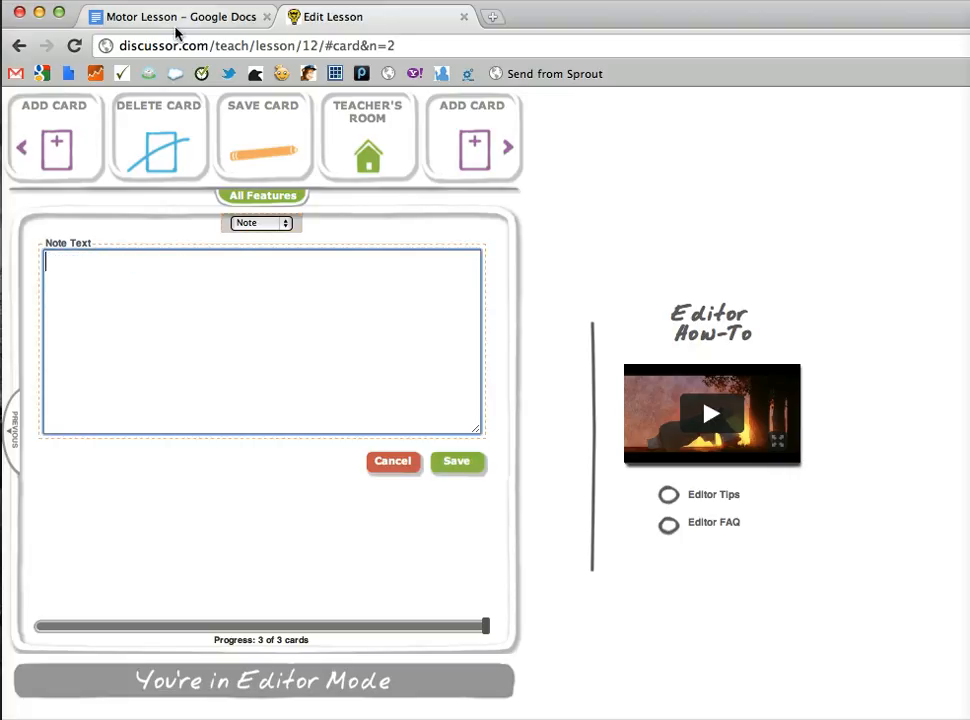
- Copy the three Introduction paragraphs from the Motor Lesson Google Docs document into the note text and save the card
left_click(177, 28)
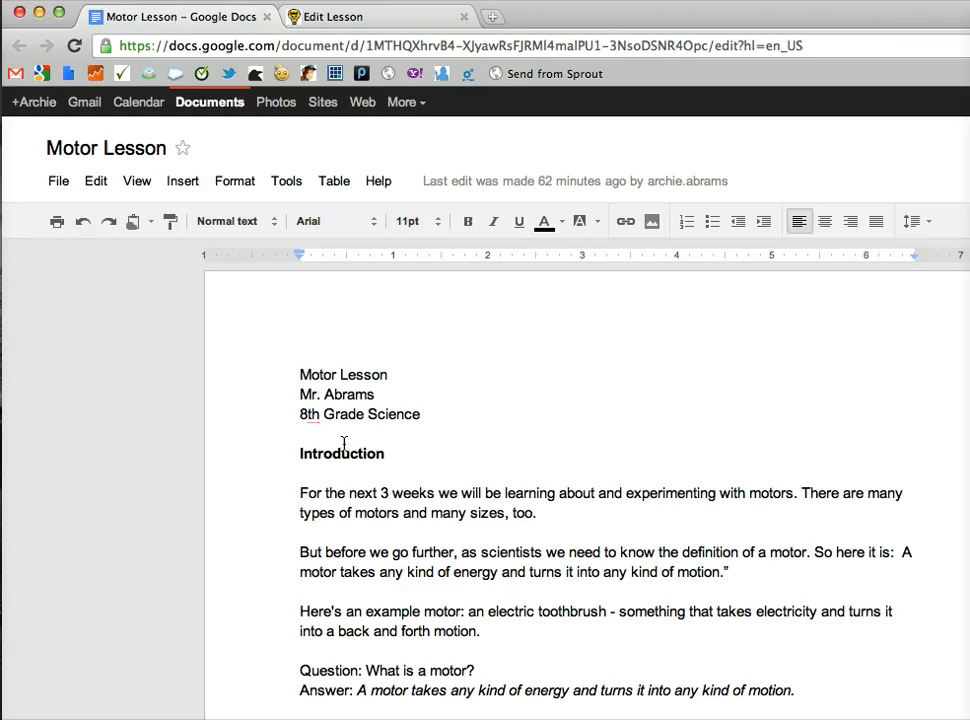
left_click_drag(297, 493, 481, 630)
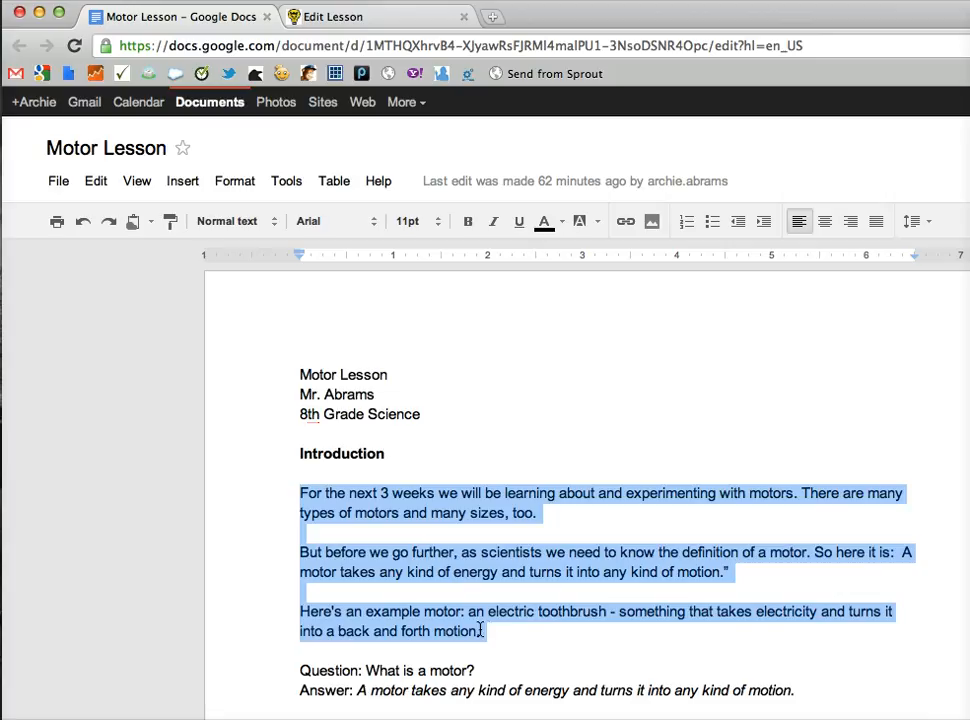
left_click(329, 22)
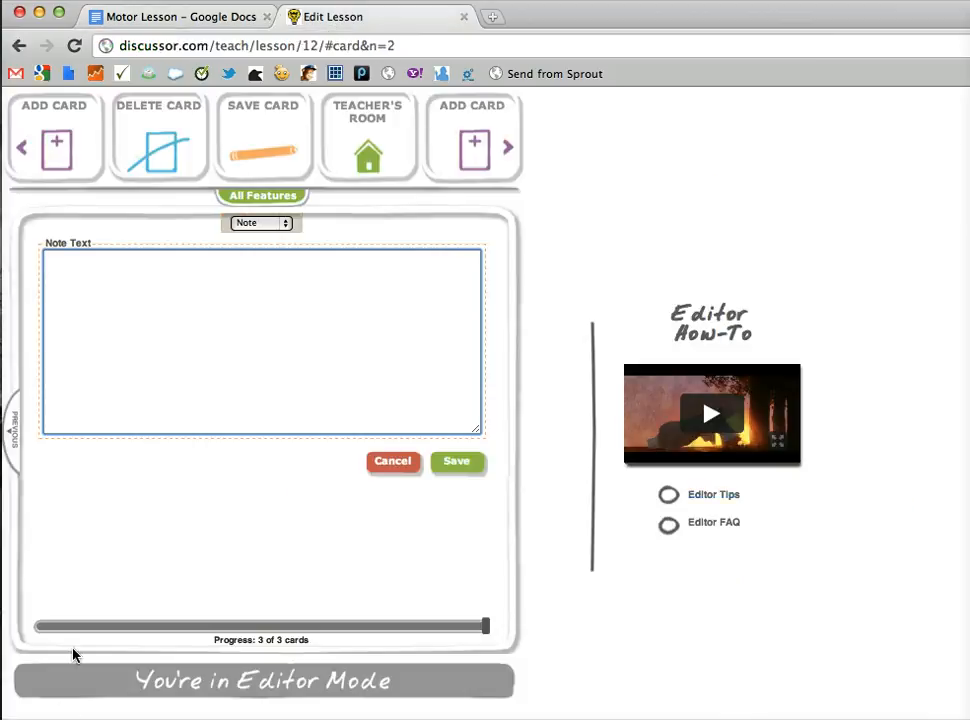
key("ctrl+v")
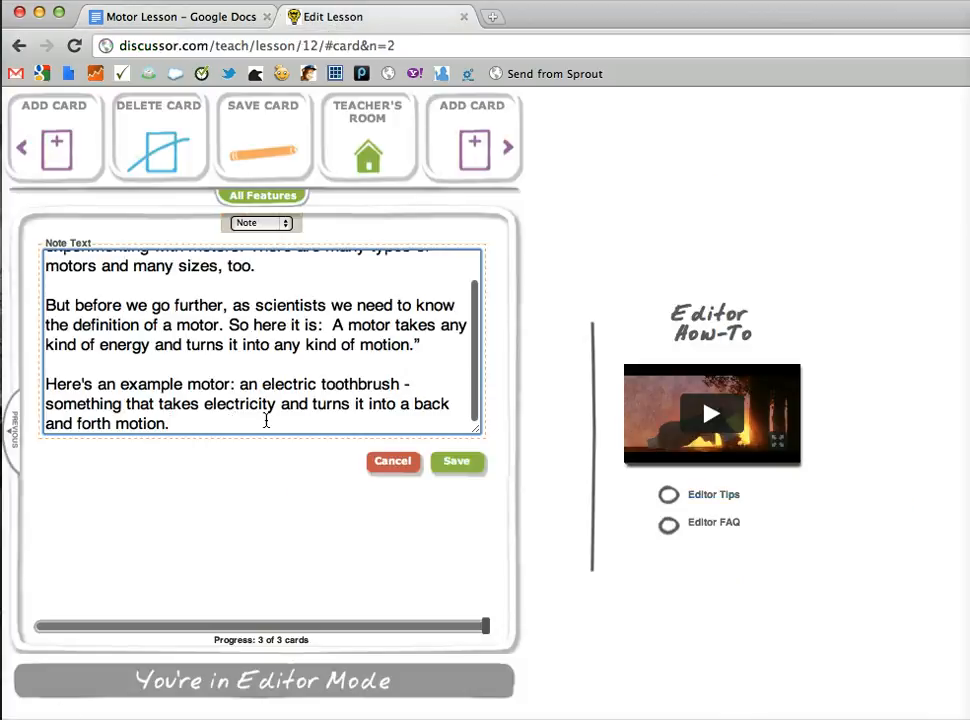
left_click(457, 462)
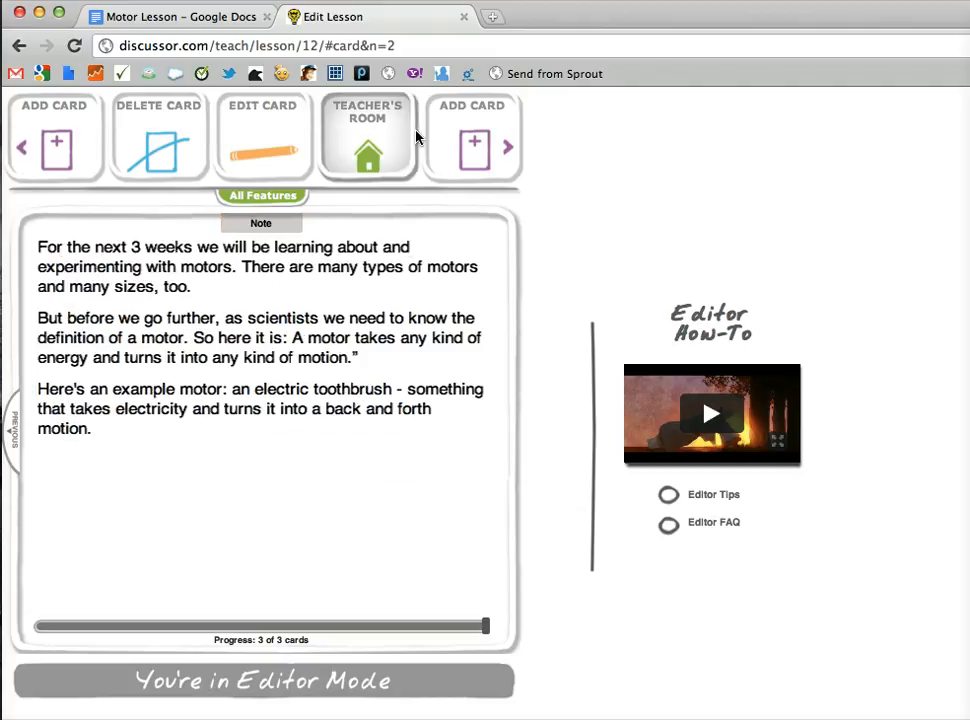
- Add a card after the note, set its type to Question, and clear the placeholder question text
left_click(469, 140)
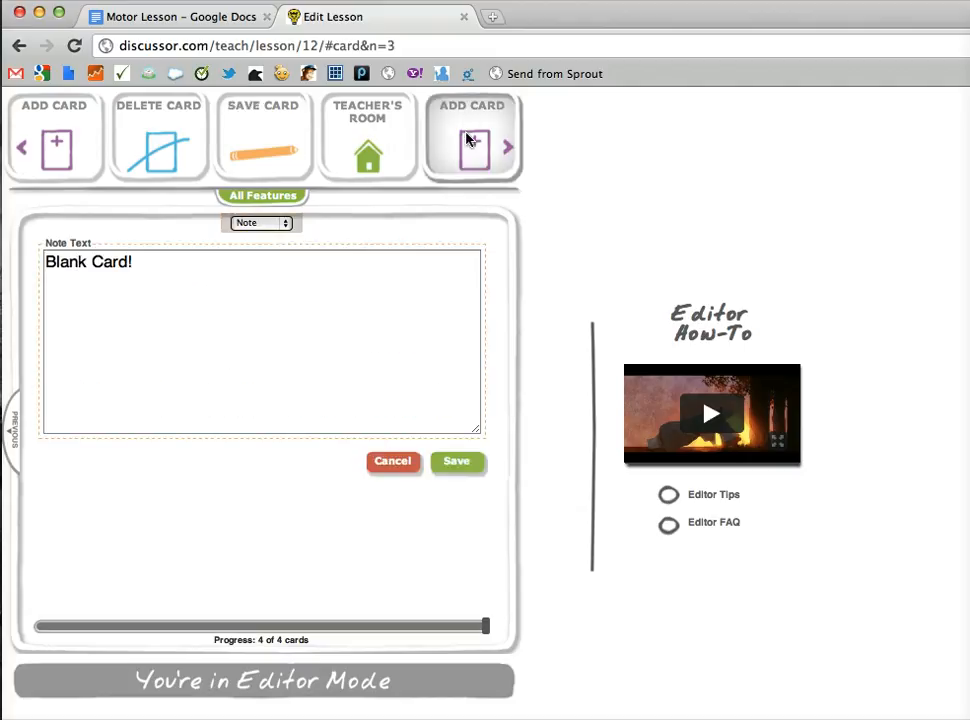
left_click(260, 223)
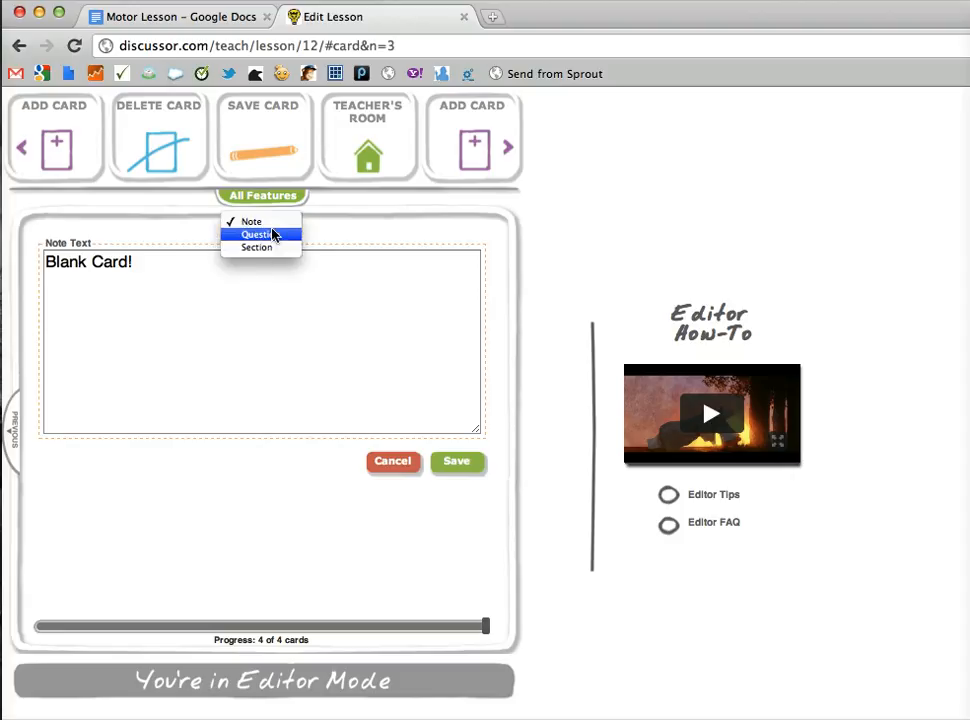
left_click(272, 234)
left_click(206, 277)
key("BackSpace")
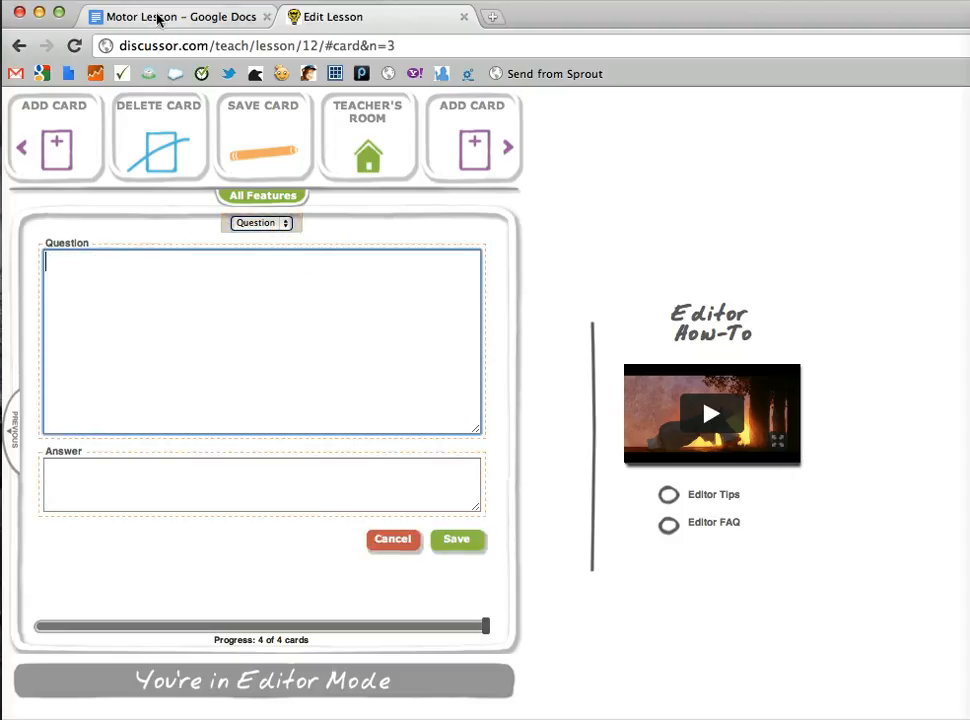
- Copy "What is a motor?" from the Motor Lesson document into the card's question text, removing the stray word "Answer"
left_click(157, 19)
left_click(358, 659)
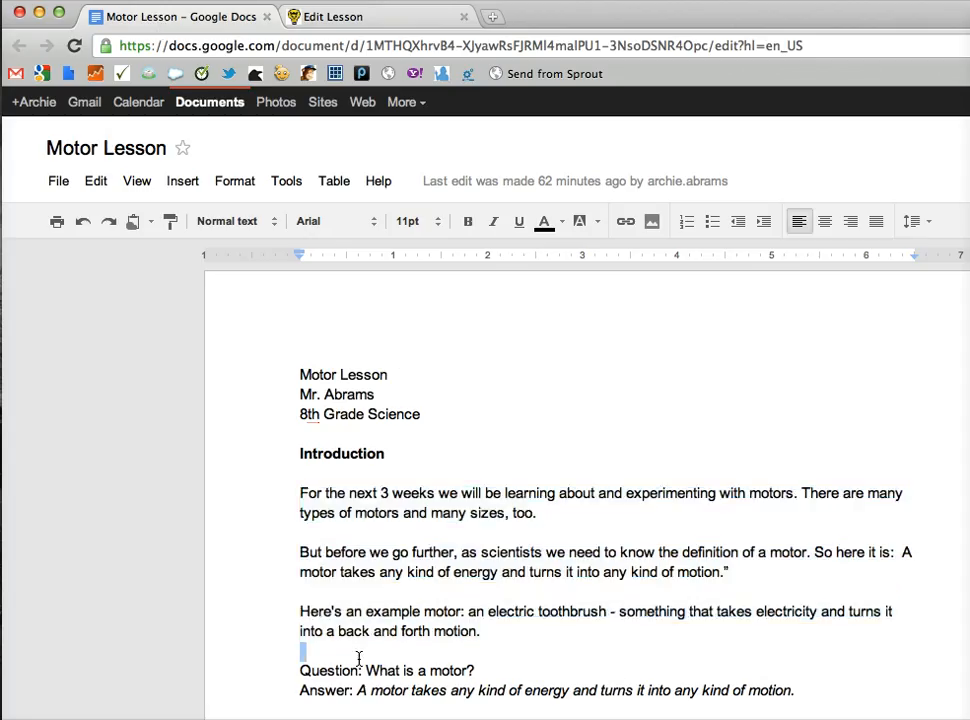
left_click_drag(358, 659, 480, 676)
key("ctrl+c")
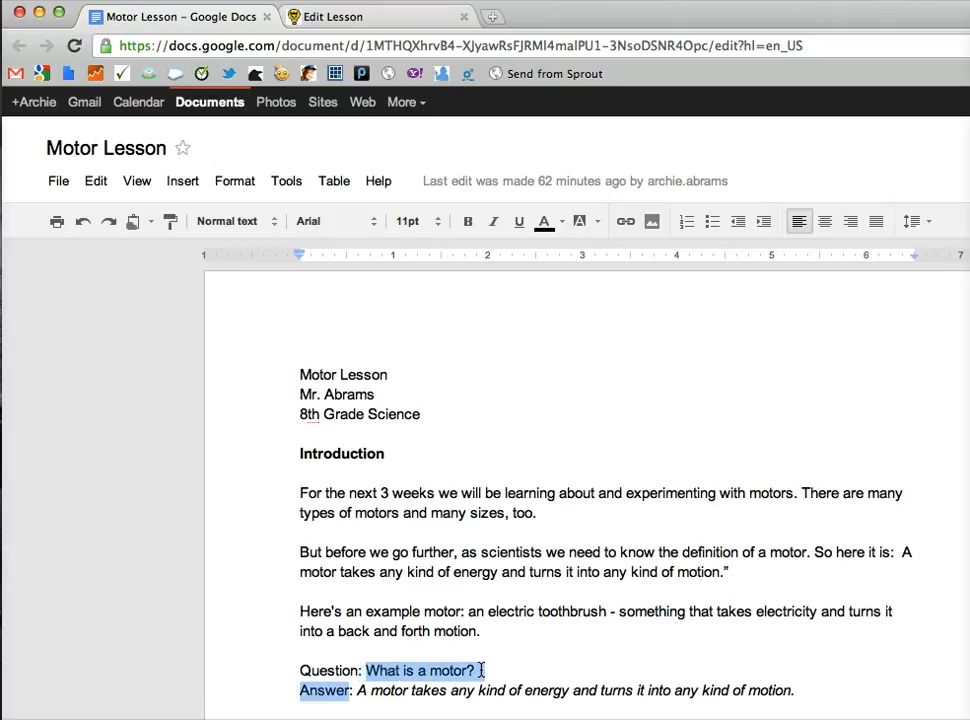
left_click(330, 19)
key("ctrl+v")
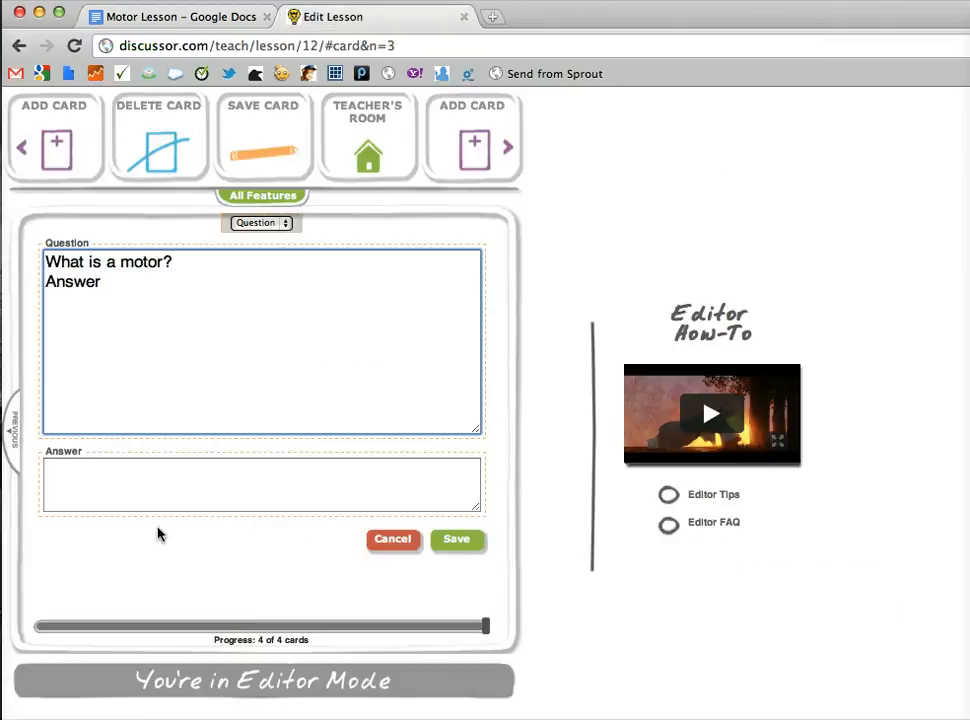
key("BackSpace")
key("BackSpace")
key("BackSpace")
key("BackSpace")
key("BackSpace")
key("BackSpace")
key("BackSpace")
- Copy the italic answer sentence "A motor takes any kind of energy and turns it into any kind of motion." into the card's answer text
left_click(206, 494)
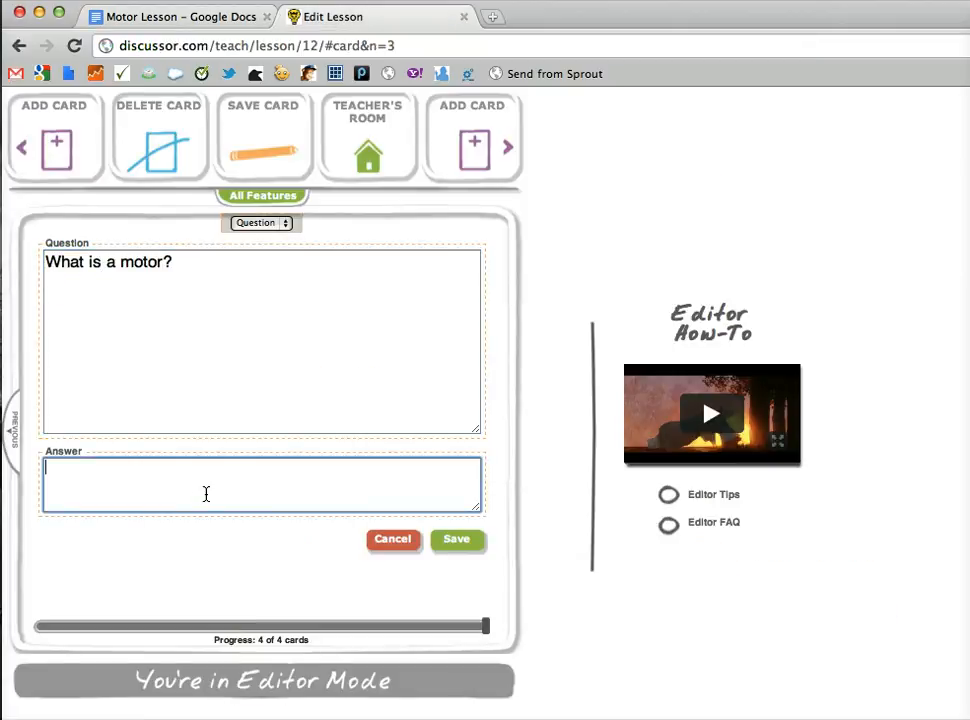
left_click(230, 14)
left_click_drag(786, 695, 357, 702)
key("super+c")
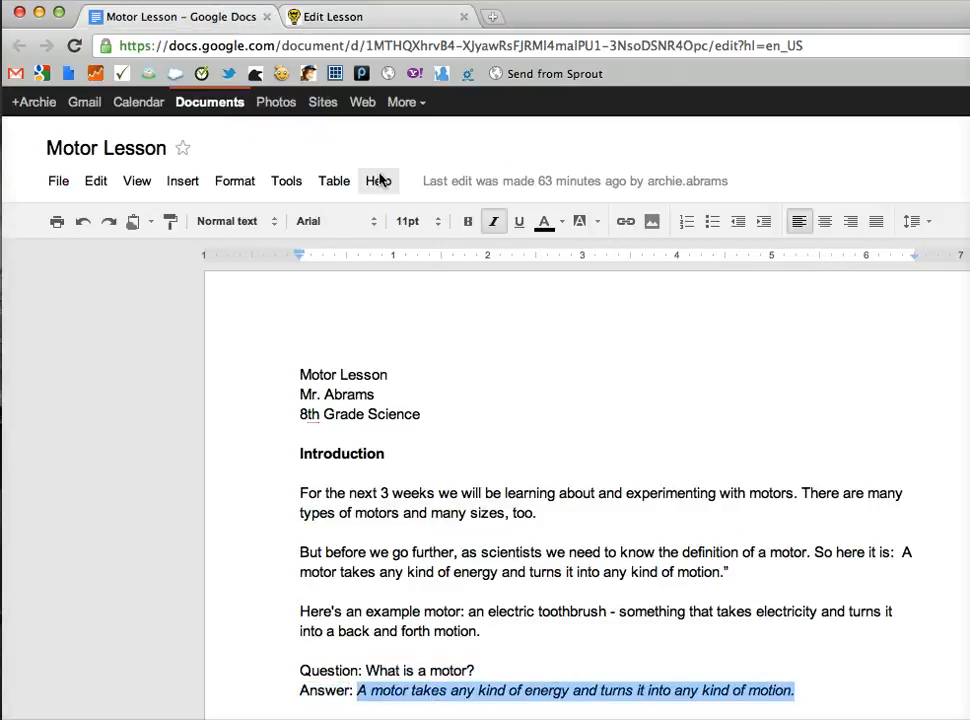
left_click(325, 18)
key("super+v")
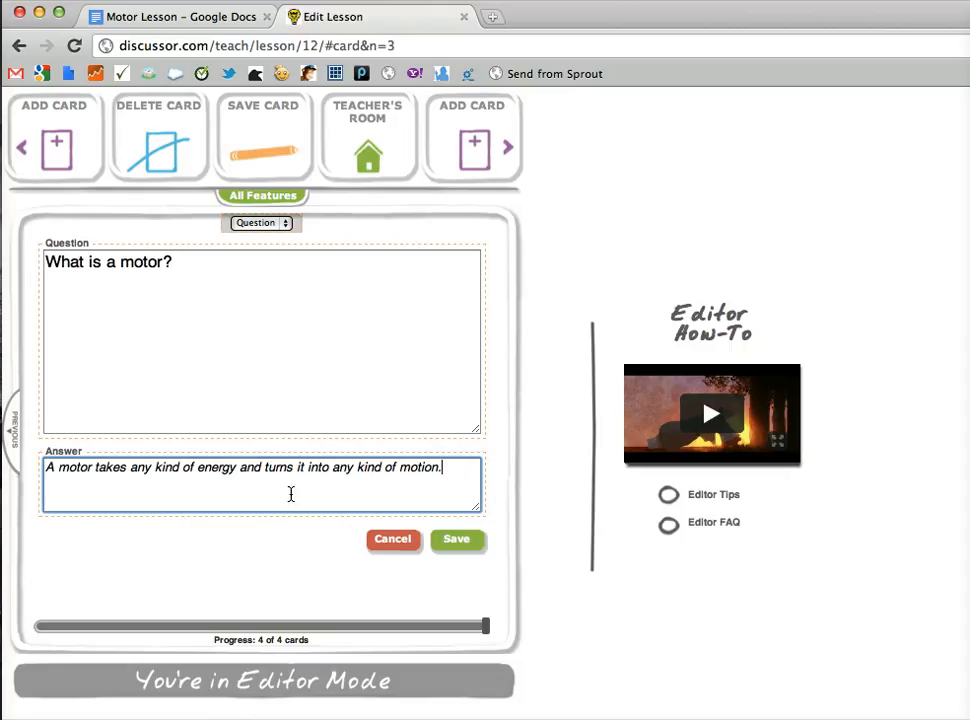
- Save the question card, then add a Note card after it with the text "Motors..." and save it
left_click(474, 541)
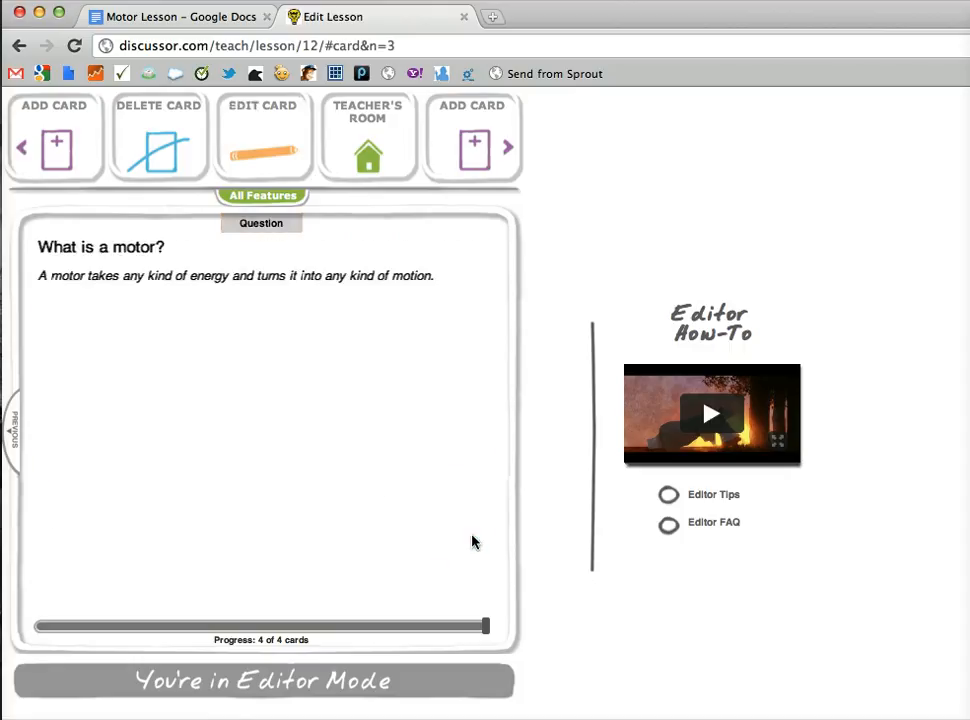
left_click(465, 128)
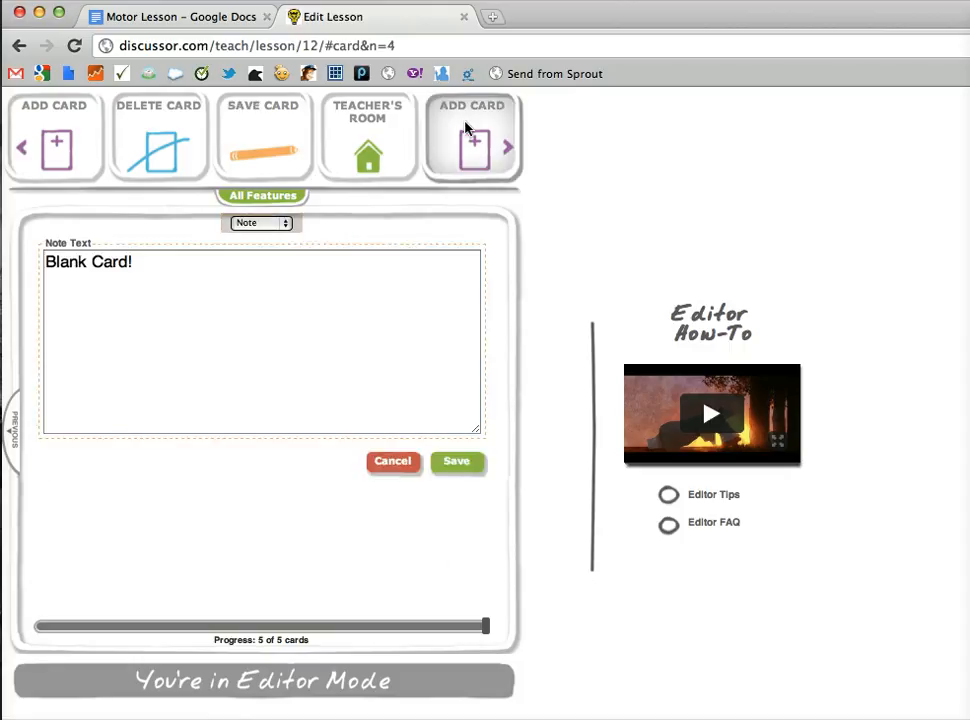
left_click(160, 268)
type("Motors...")
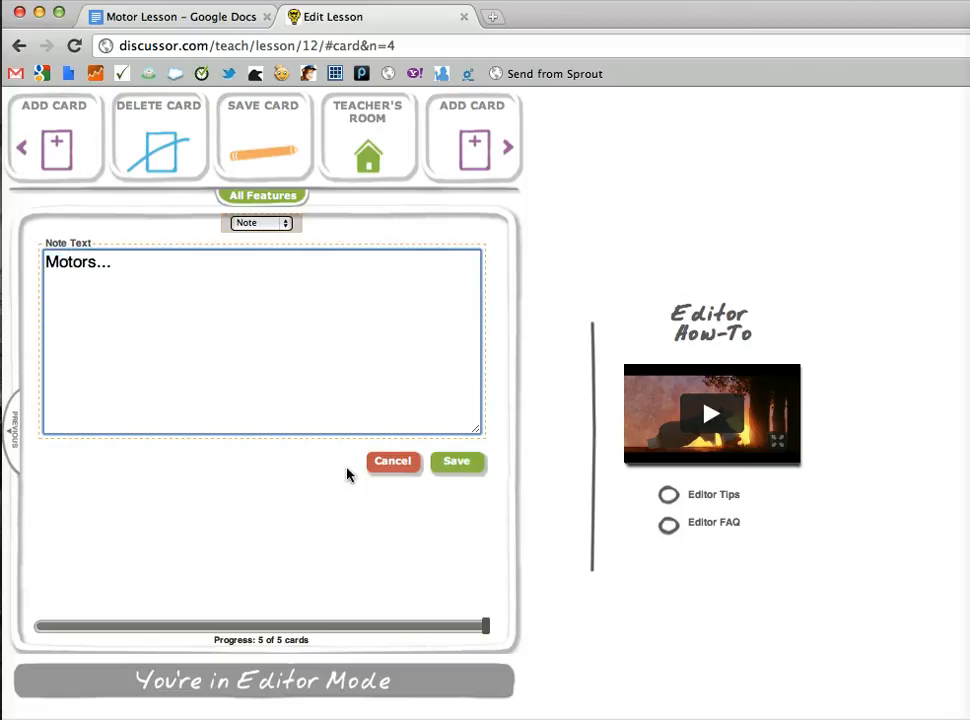
left_click(451, 468)
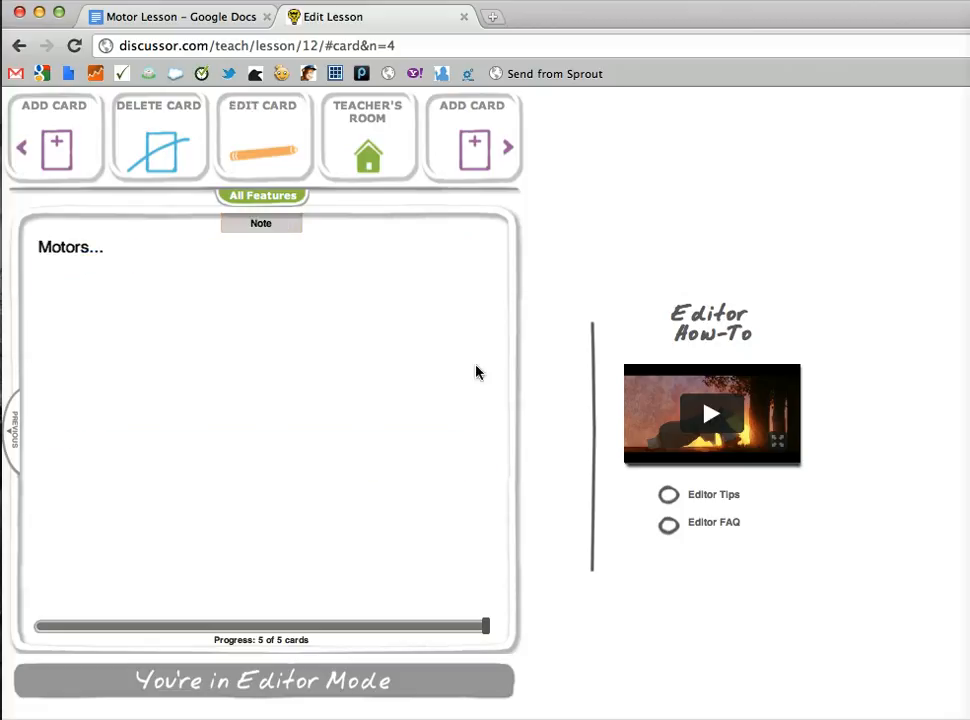
- End the lesson editing session and return to the Teacher's Room, confirming the exit
left_click(360, 130)
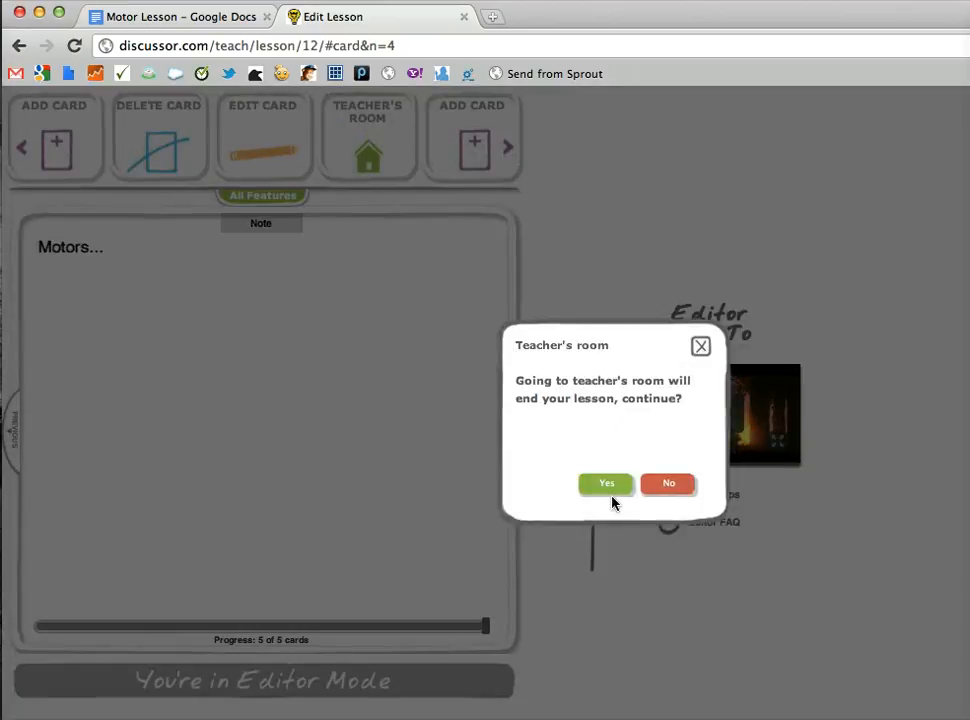
left_click(606, 484)
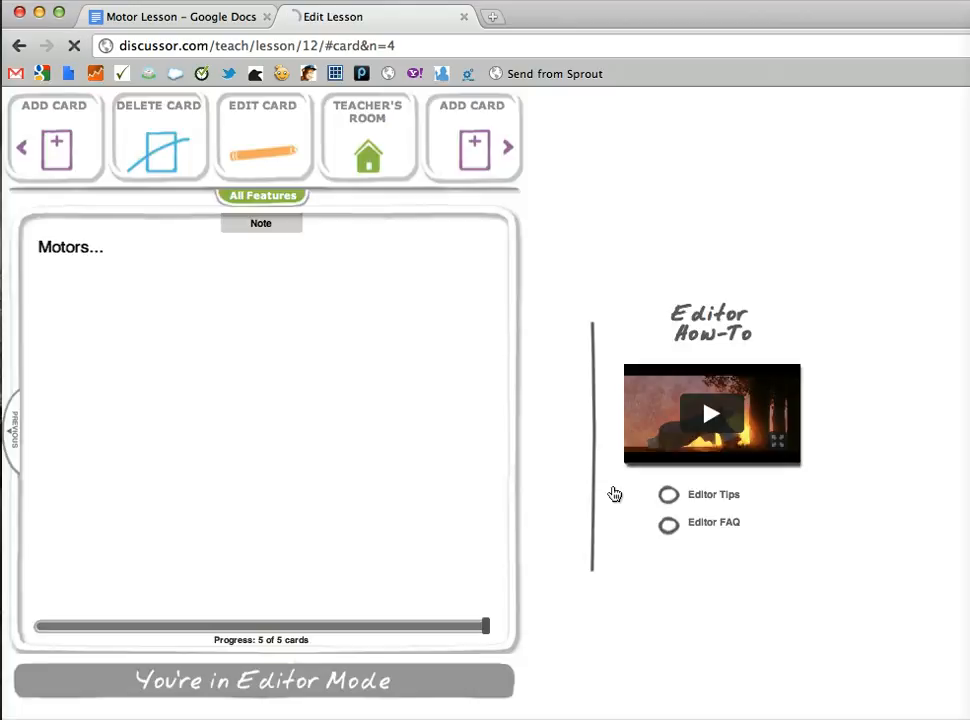